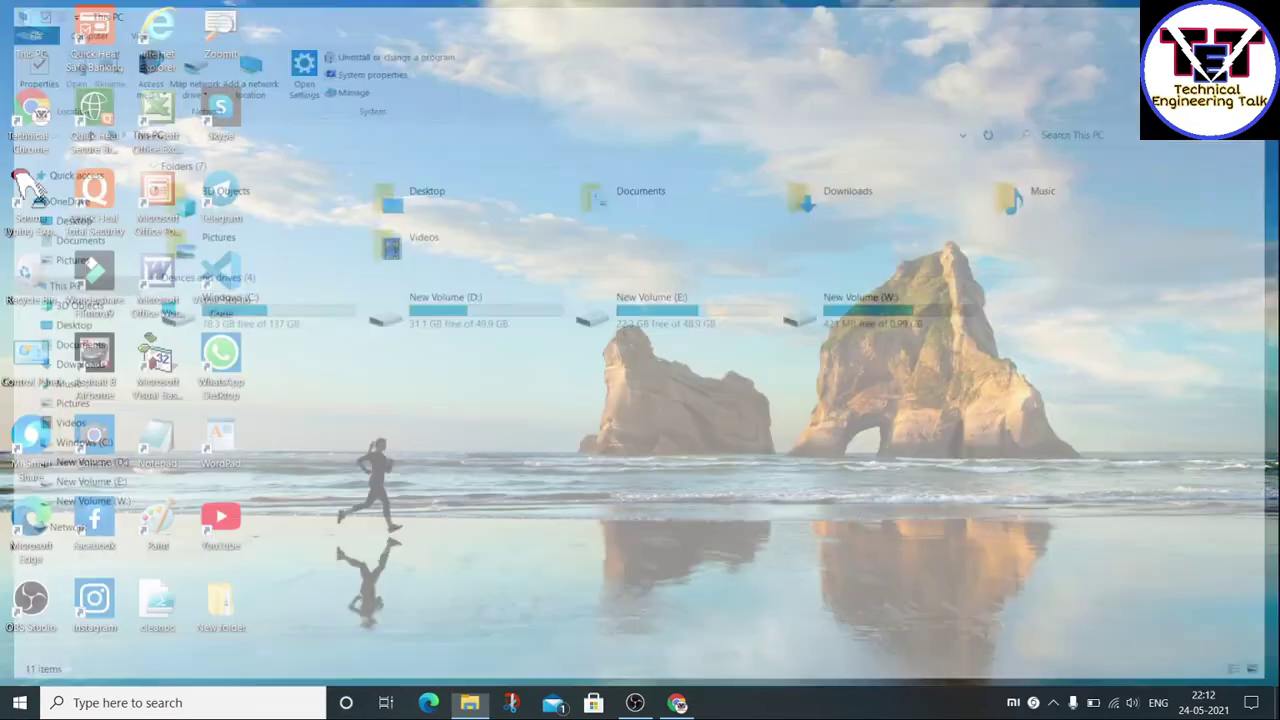
pyautogui.rightClick(667, 170)
pyautogui.rightClick(529, 192)
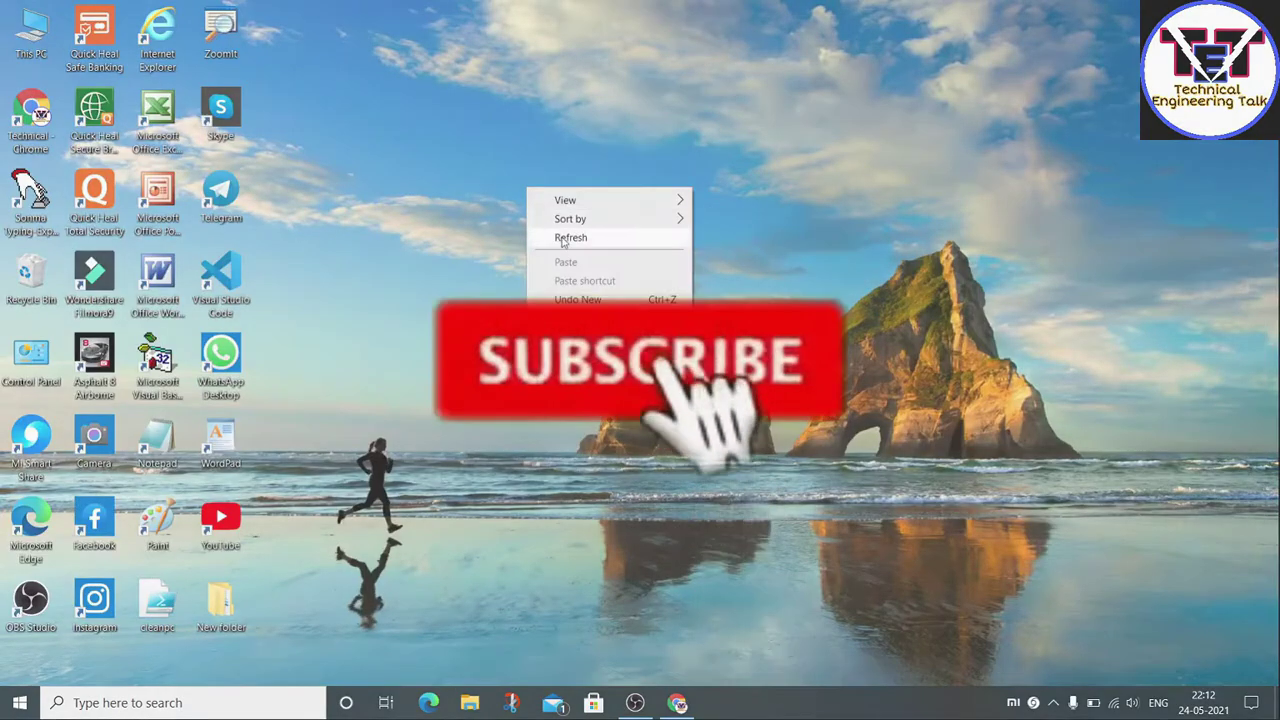
pyautogui.click(560, 234)
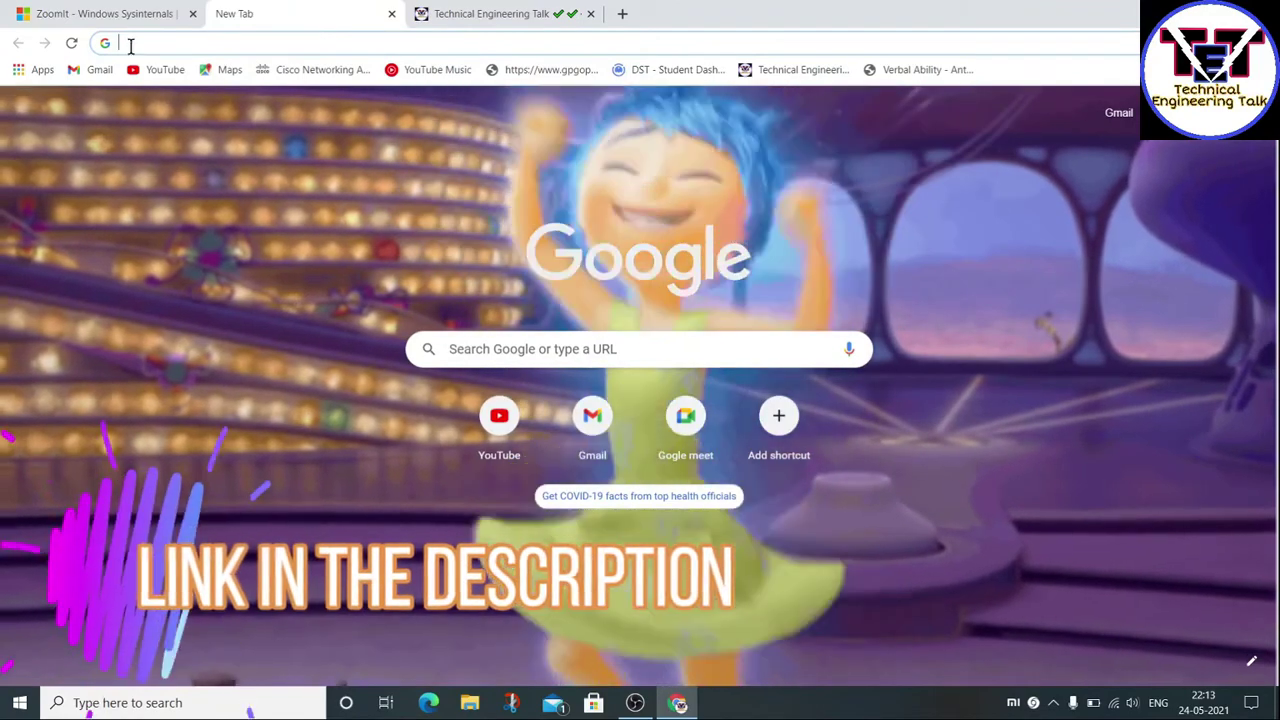
# Download the ZoomIt archive from the Sysinternals page already open in the browser.
pyautogui.click(114, 17)
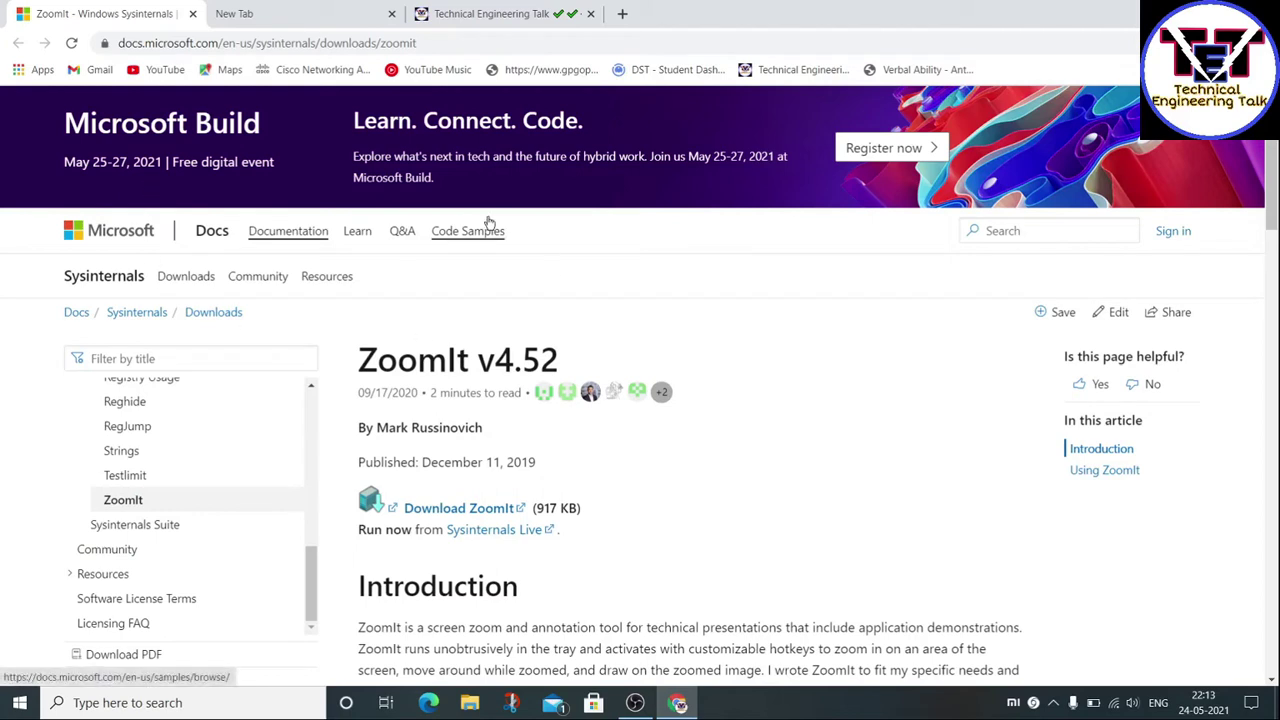
pyautogui.click(462, 510)
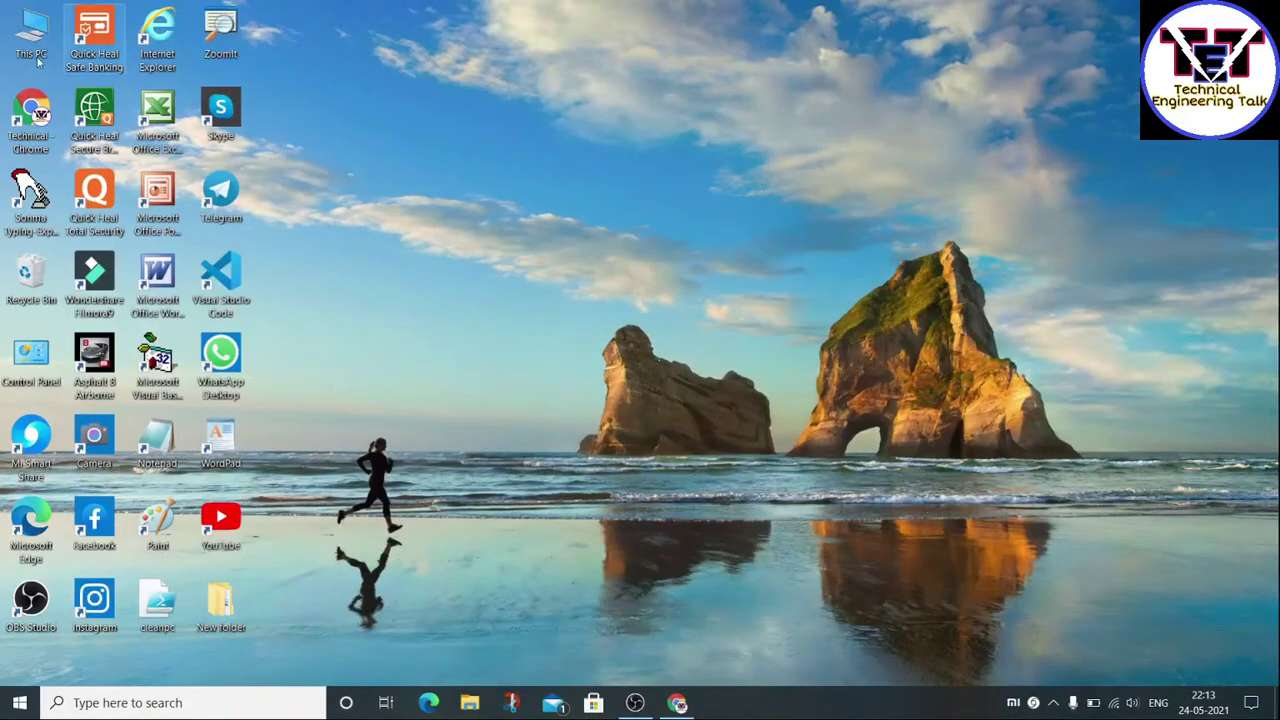
# Open the New Volume (W:) drive from This PC and bring up the available actions for the ZoomIt archive.
pyautogui.doubleClick(32, 38)
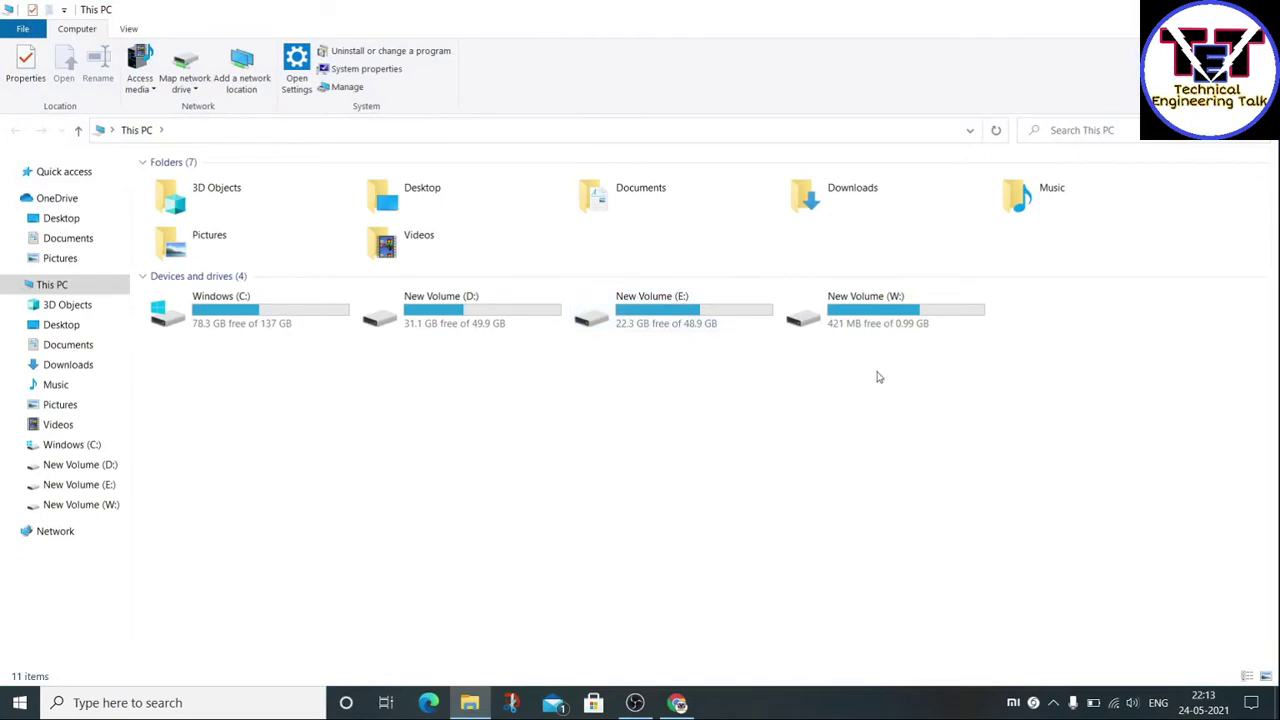
pyautogui.doubleClick(876, 312)
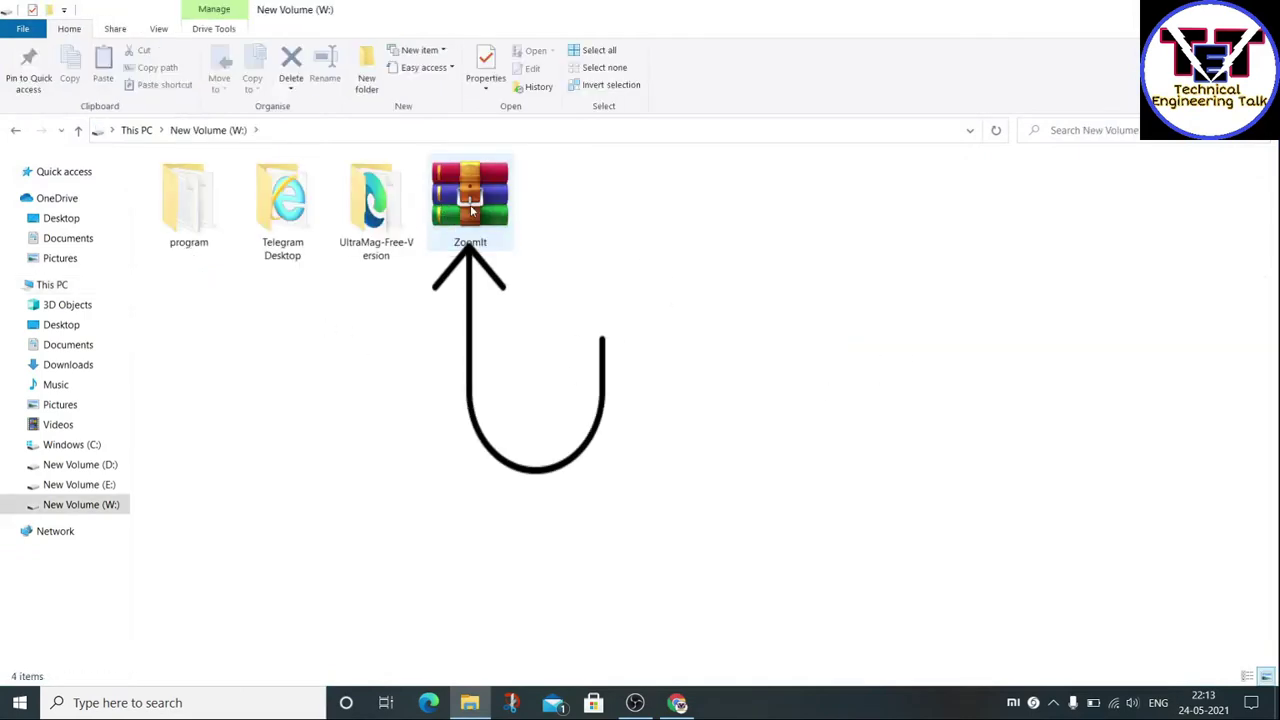
pyautogui.rightClick(472, 208)
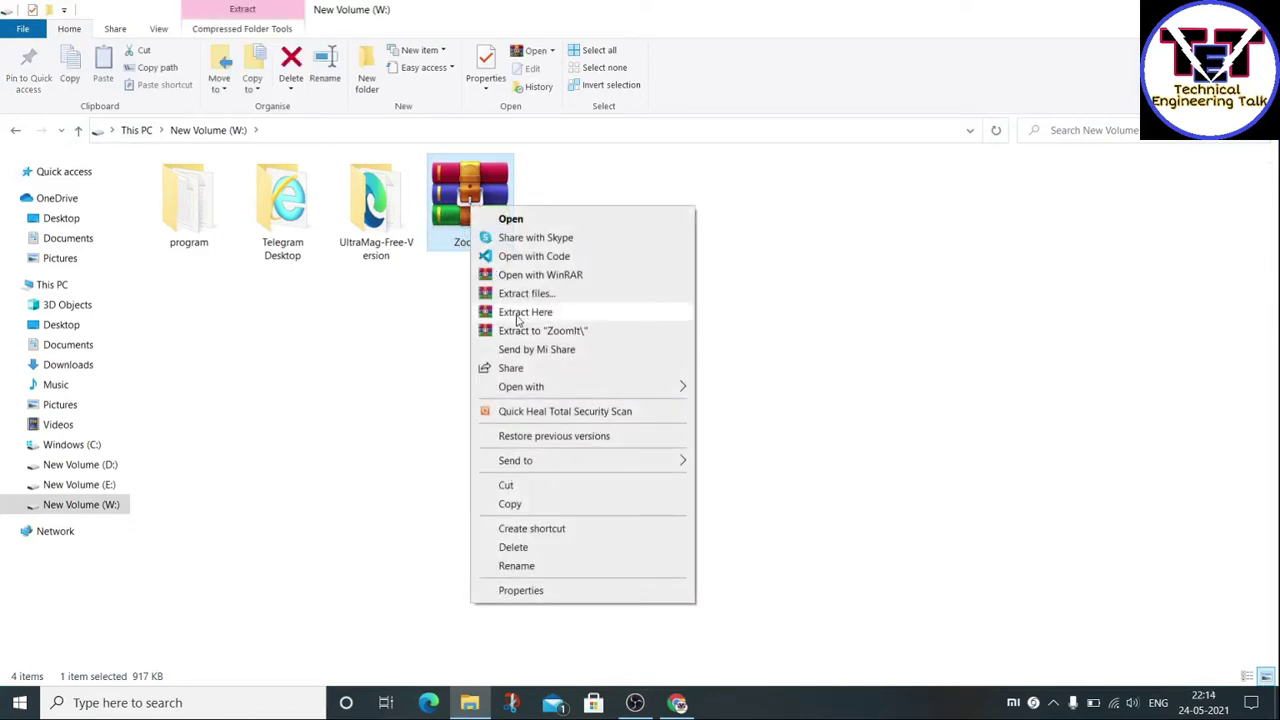
# Switch to Chrome, look over the Technical Engineering Talk blog's home page and open its Software section.
pyautogui.click(677, 703)
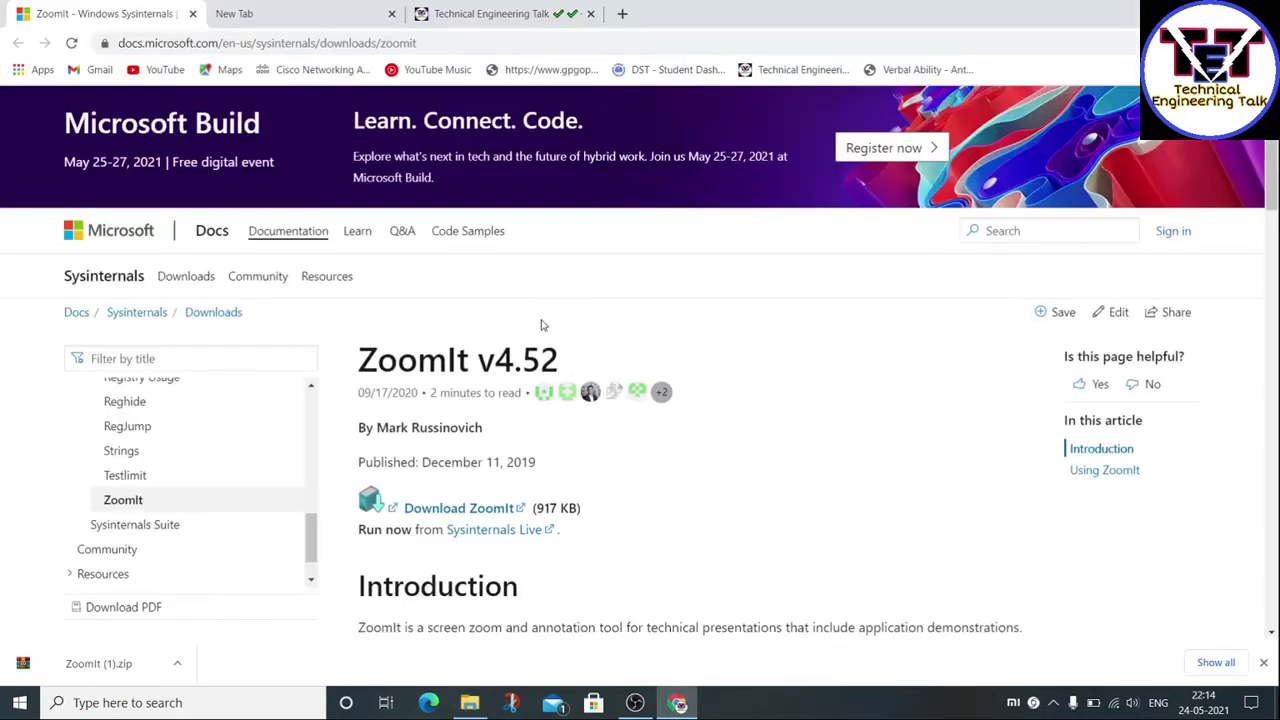
pyautogui.click(459, 8)
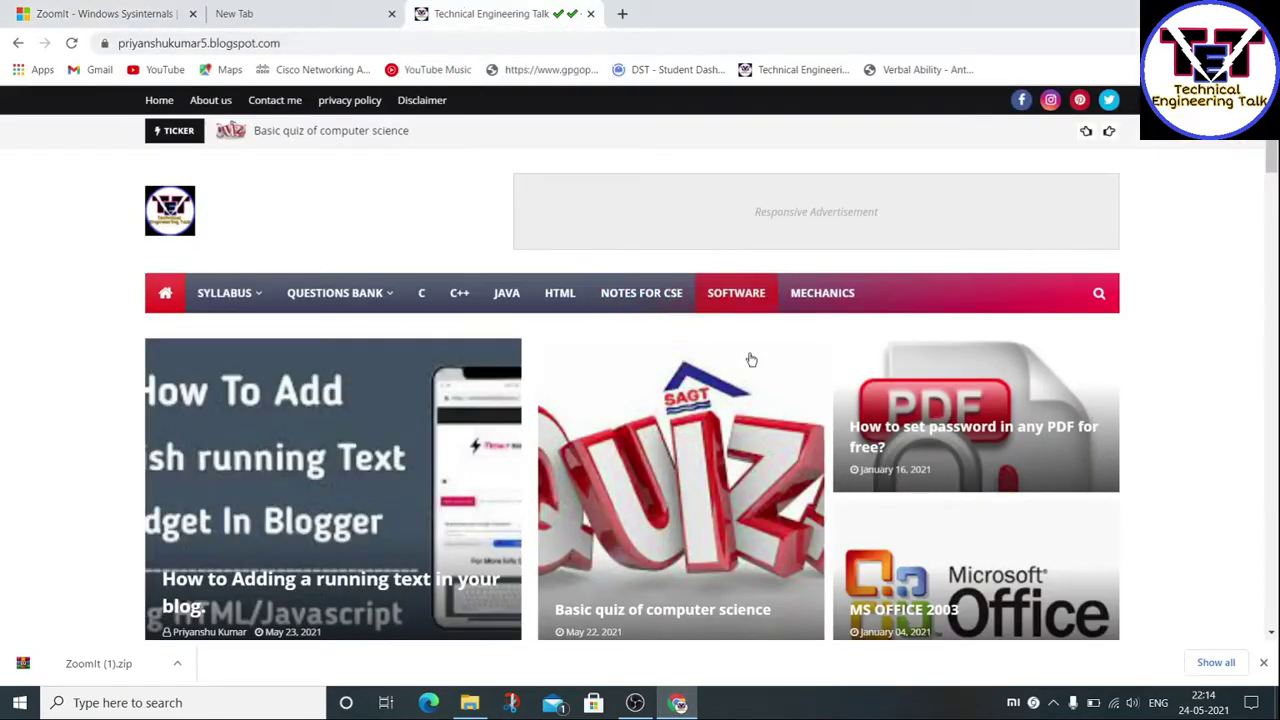
pyautogui.scroll(-10, 762, 320)
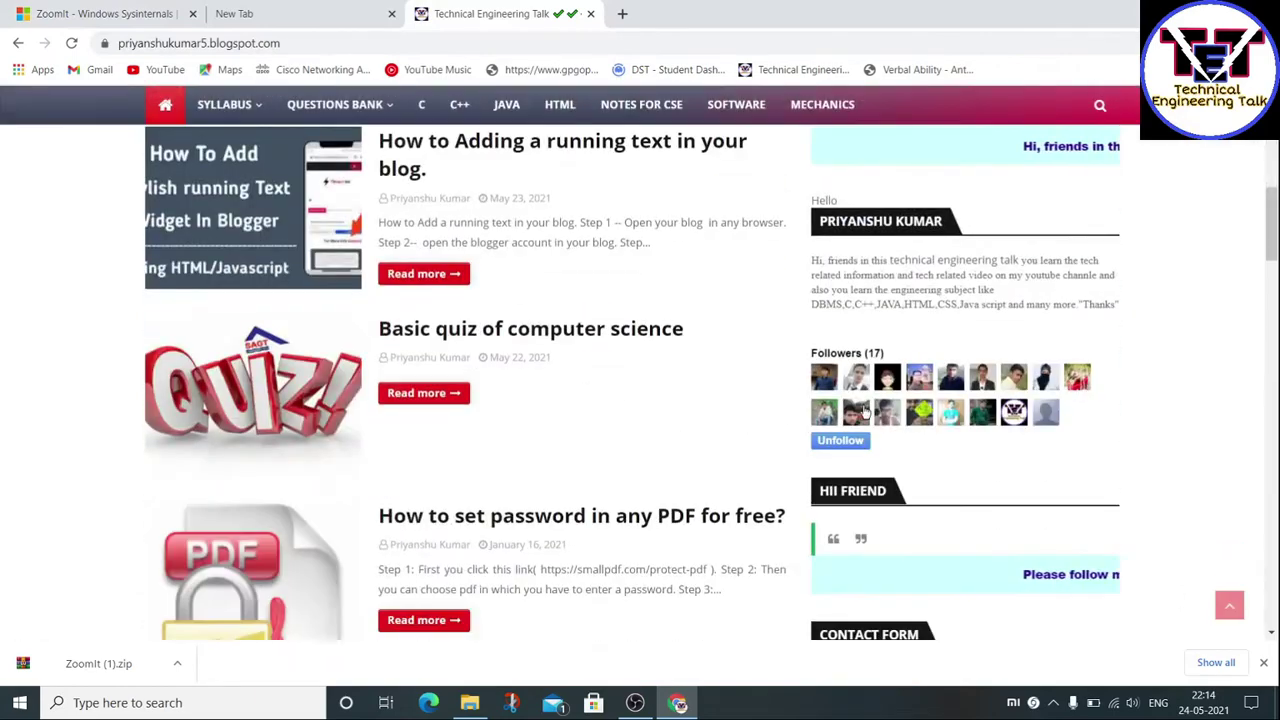
pyautogui.scroll(2, 860, 385)
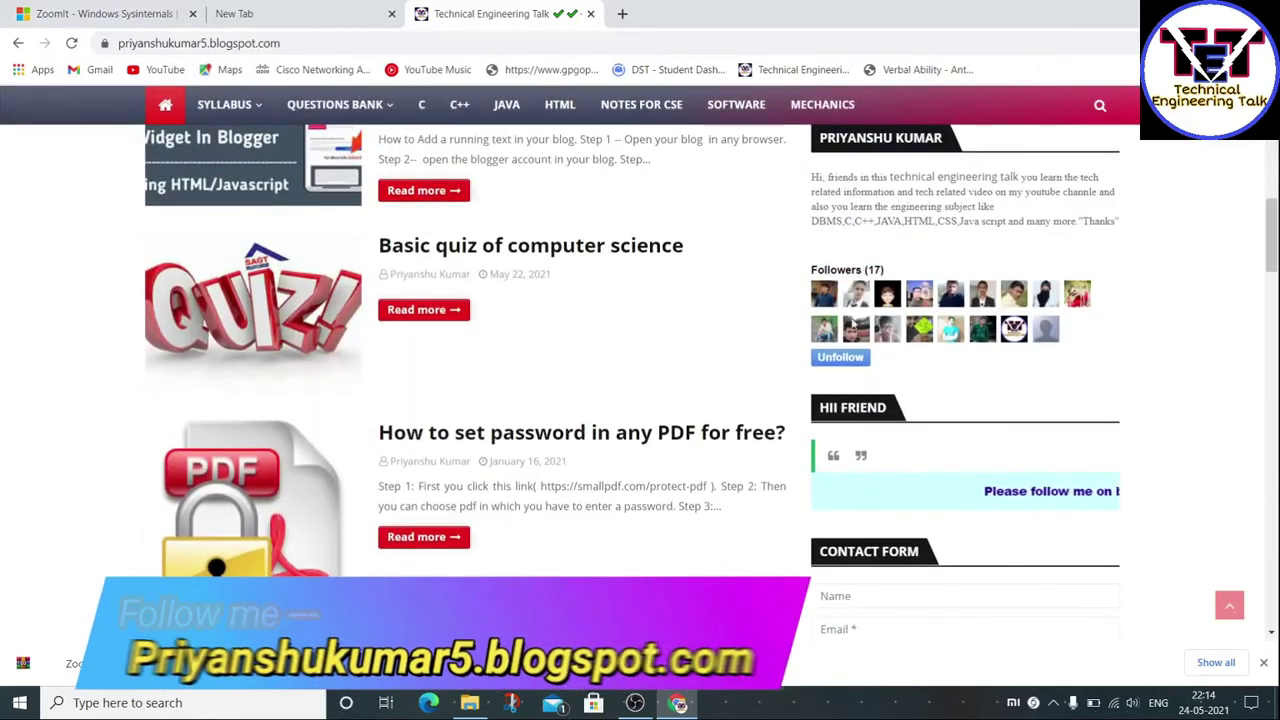
pyautogui.scroll(8, 884, 337)
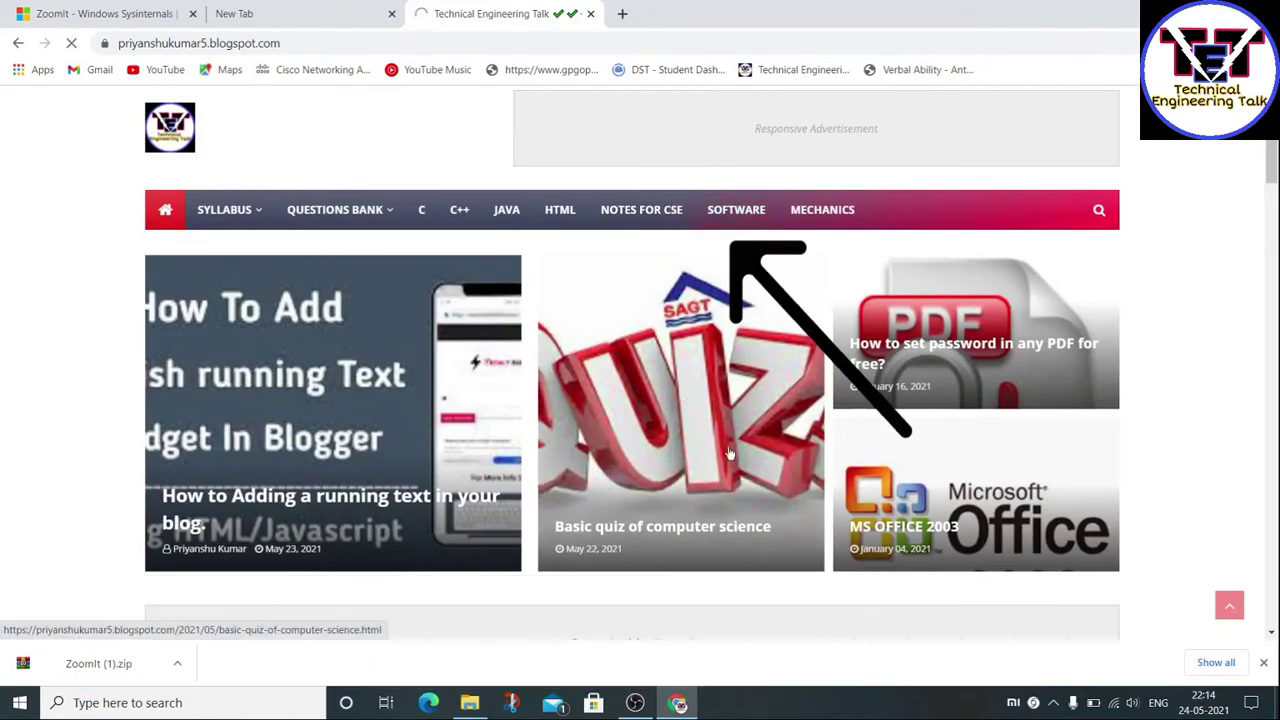
# Find the RAR file openers download among the programs on the blog's Software page and open its link.
pyautogui.scroll(-12, 729, 446)
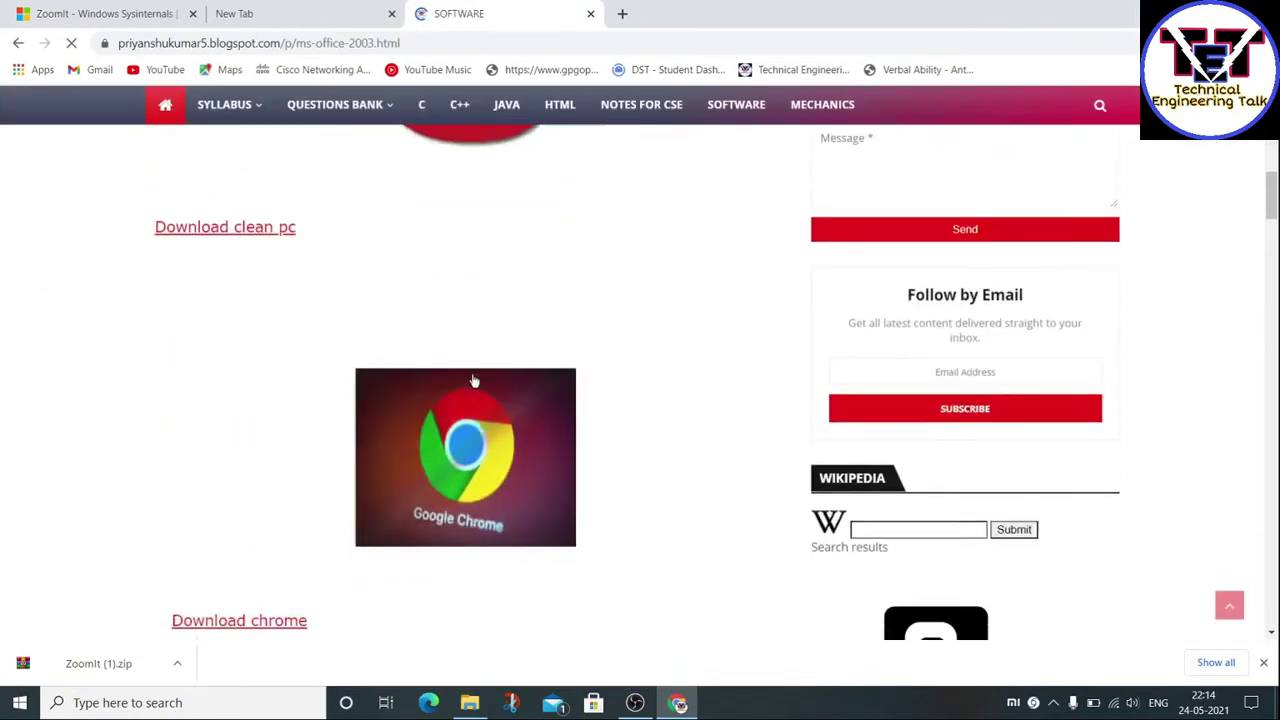
pyautogui.scroll(-10, 474, 380)
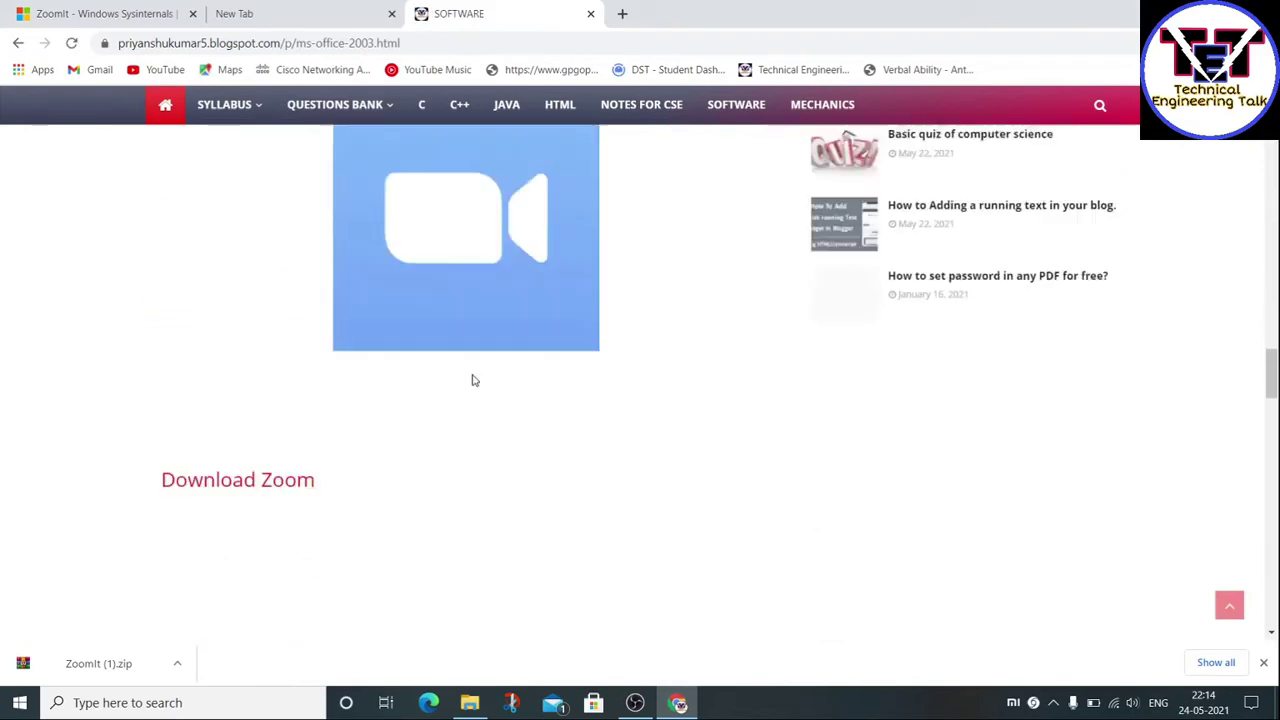
pyautogui.scroll(-10, 474, 380)
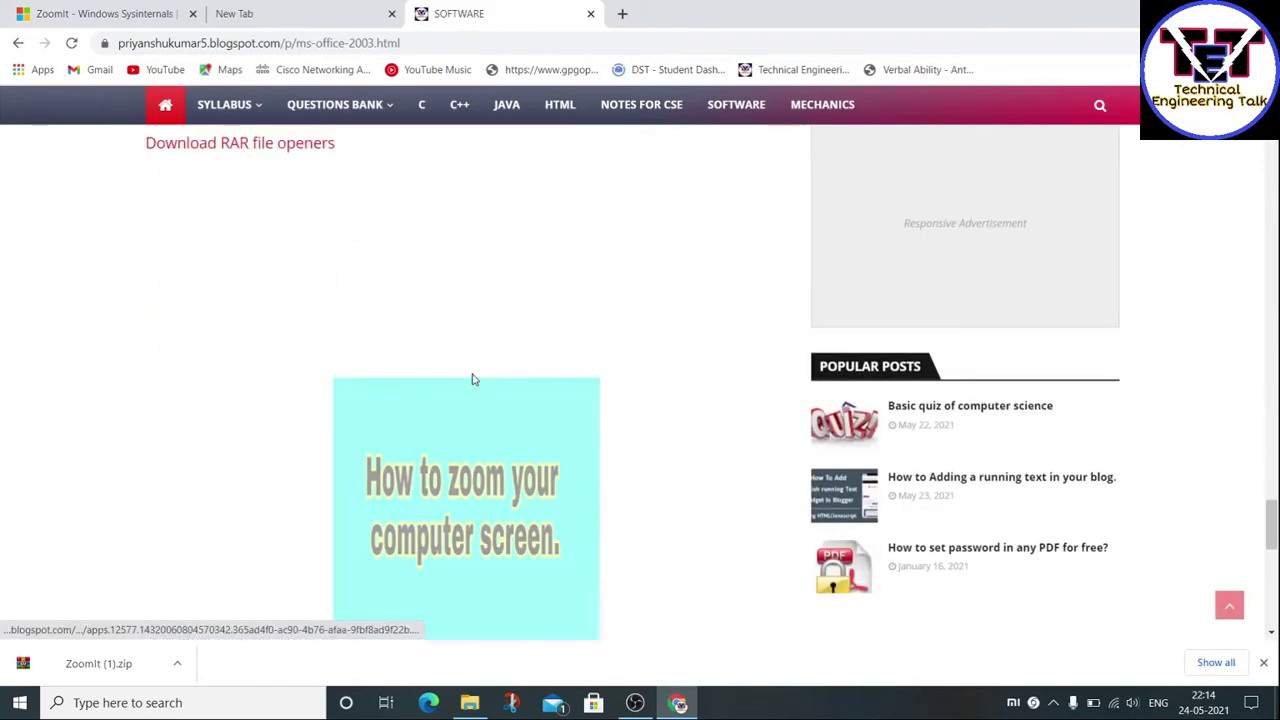
pyautogui.moveTo(388, 708); pyautogui.dragTo(252, 582)
pyautogui.press('Escape')
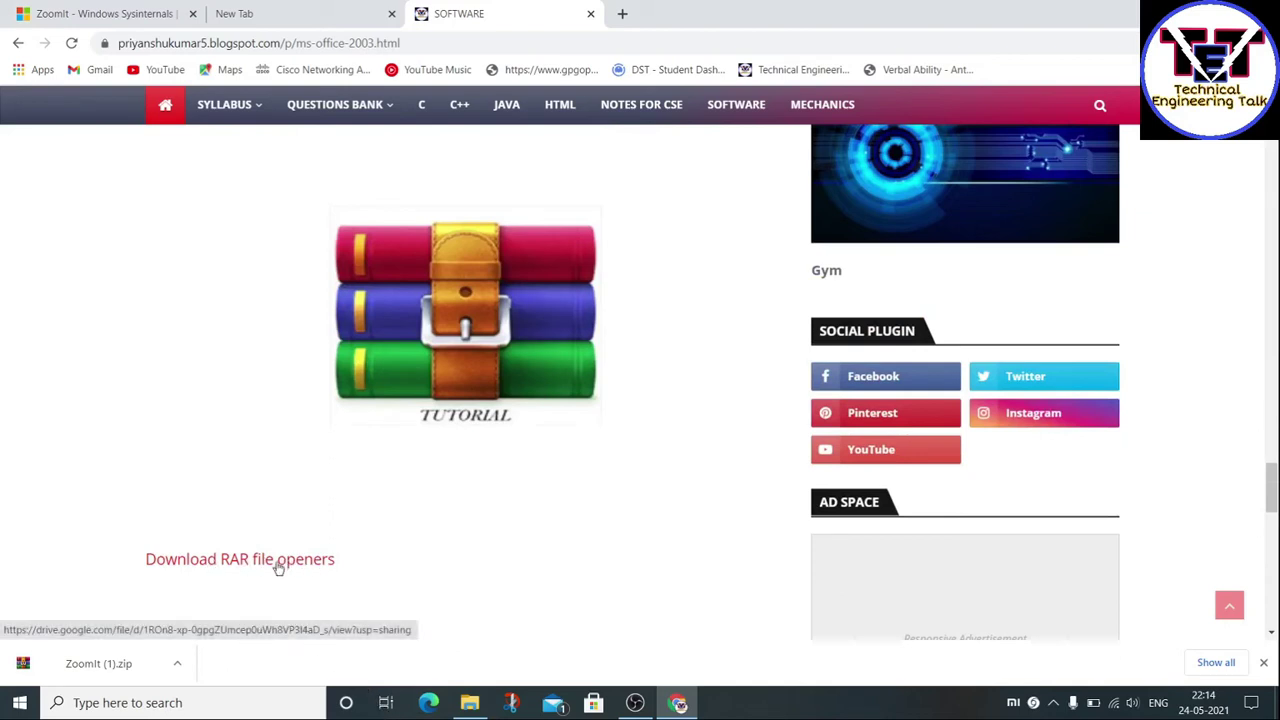
pyautogui.click(281, 565)
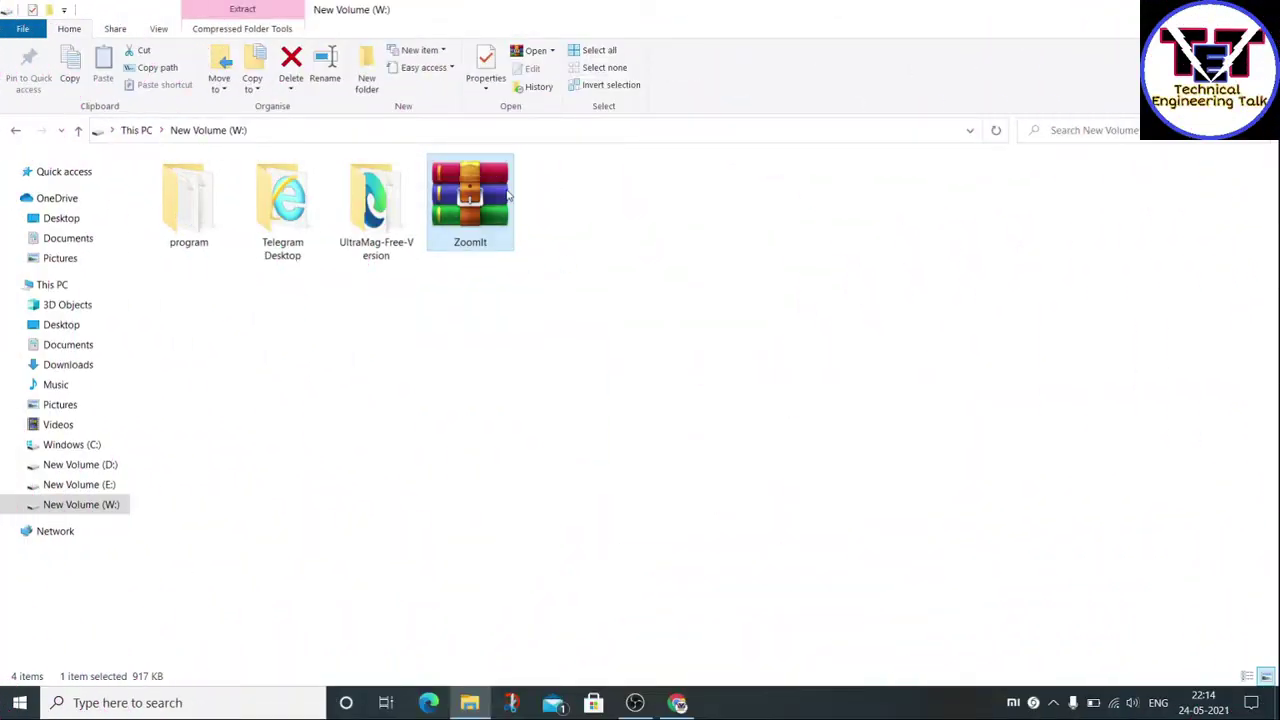
# Extract the ZoomIt archive directly into the New Volume (W:) drive and launch the extracted ZoomIt application.
pyautogui.rightClick(508, 196)
pyautogui.click(548, 290)
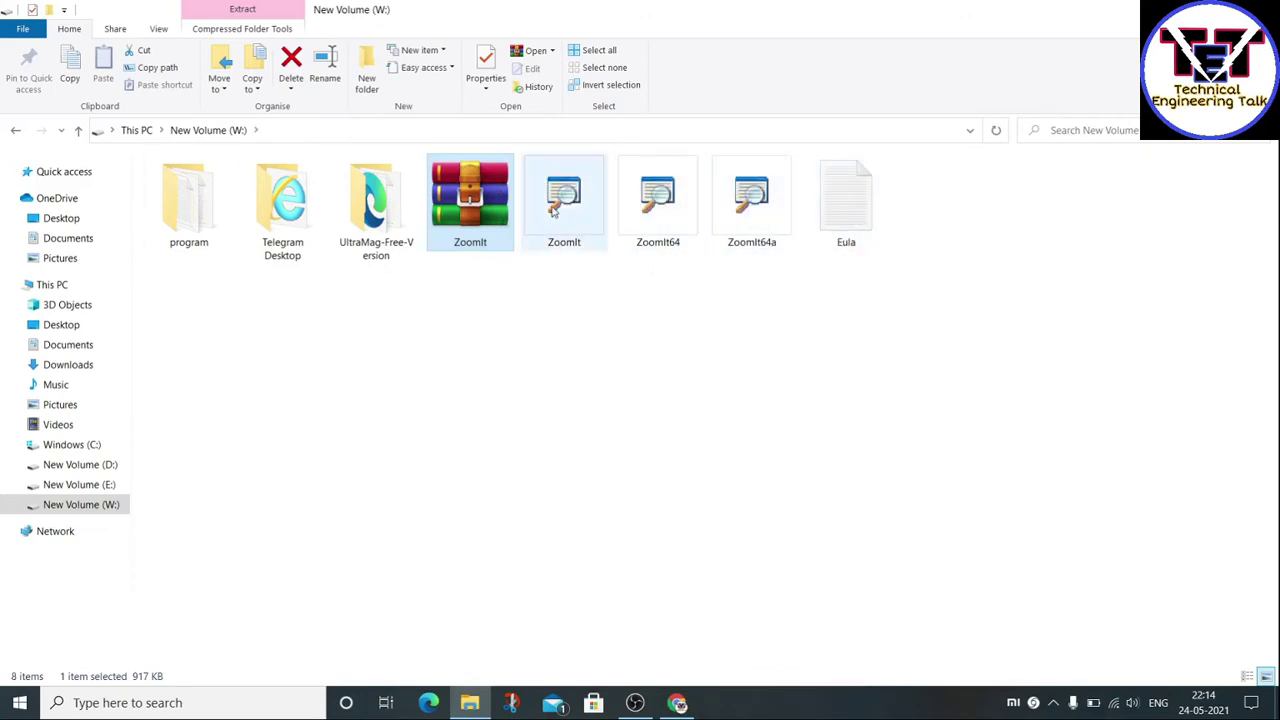
pyautogui.moveTo(557, 222)
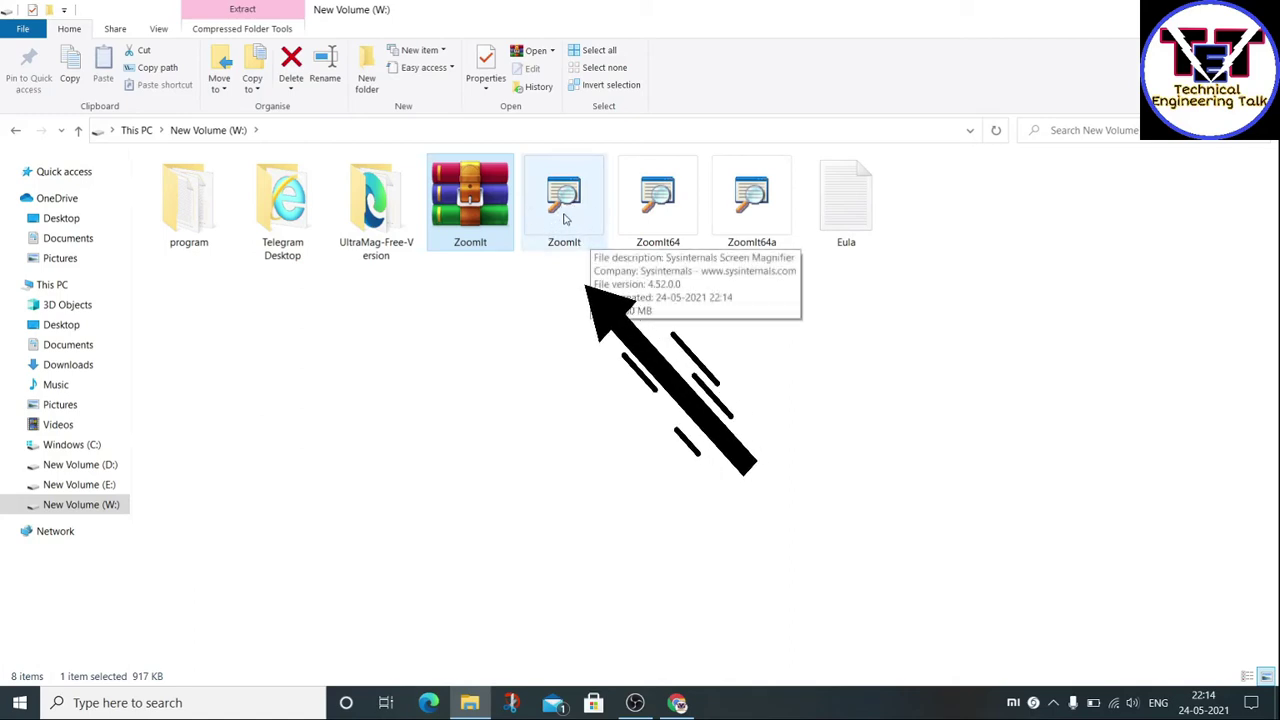
pyautogui.click(572, 216)
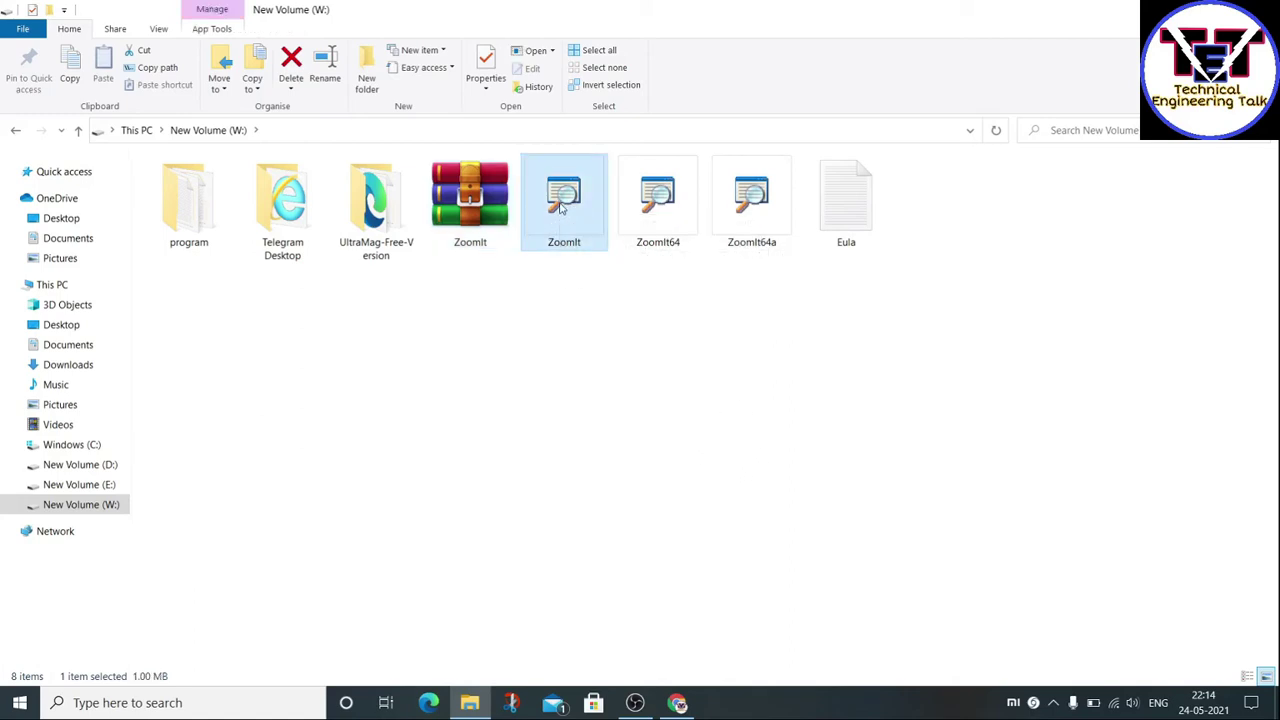
pyautogui.doubleClick(562, 207)
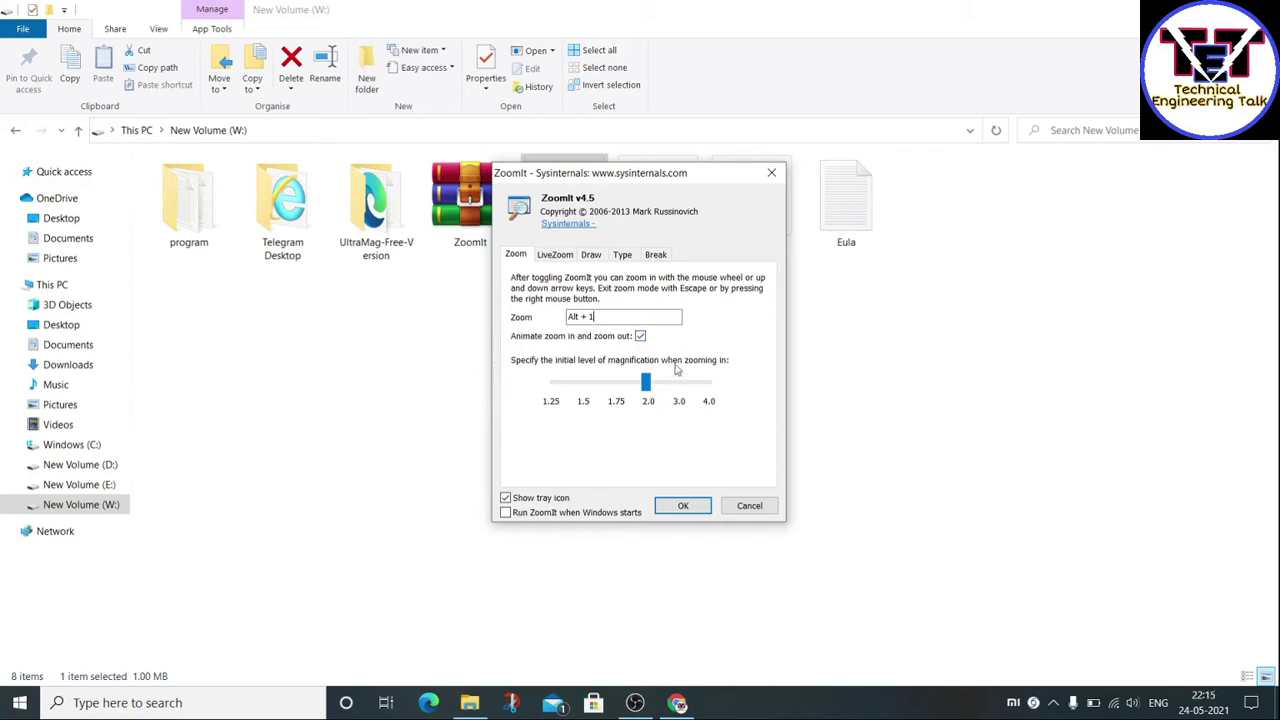
# Review ZoomIt's LiveZoom, Draw and Type settings and accept the options dialog.
pyautogui.click(555, 254)
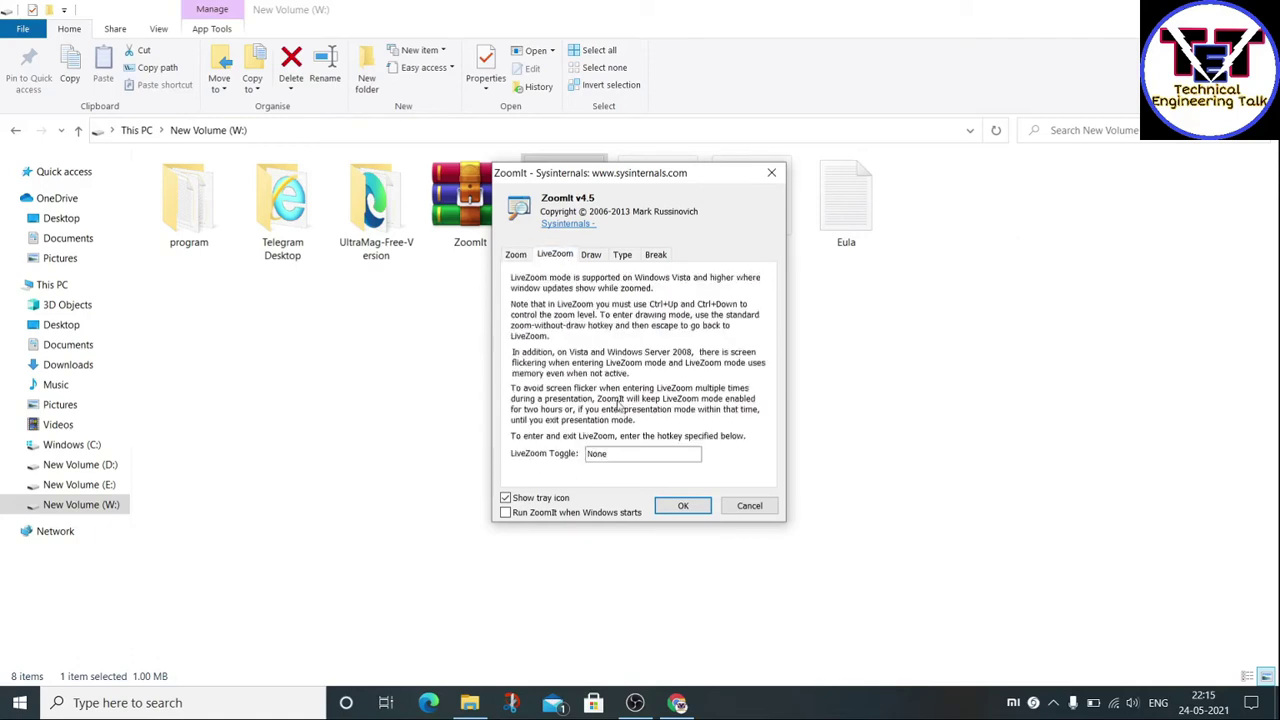
pyautogui.click(591, 255)
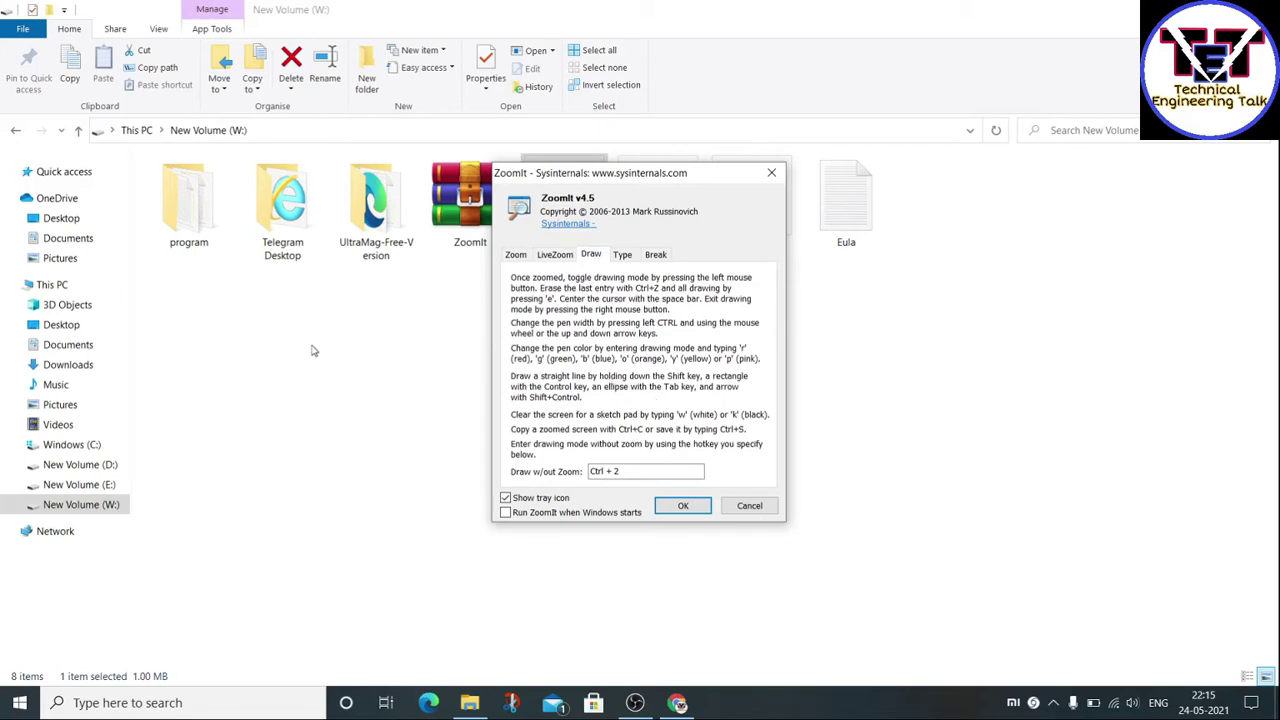
pyautogui.click(622, 256)
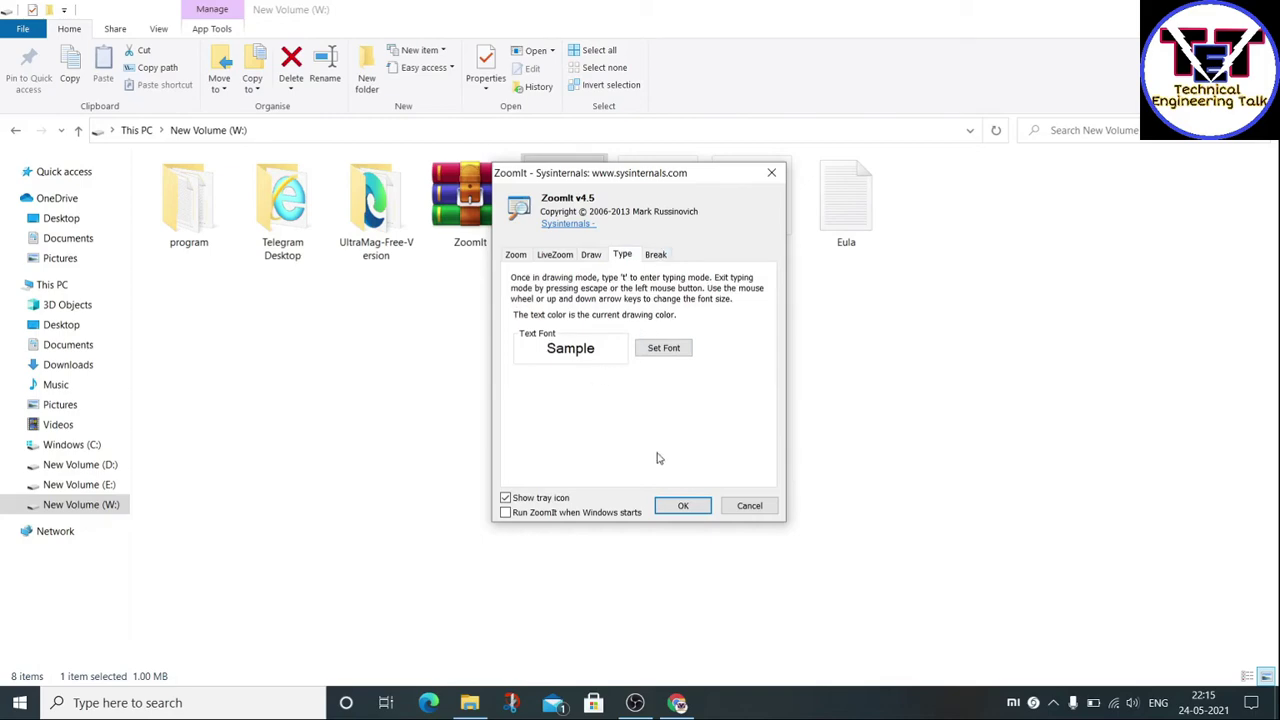
pyautogui.click(683, 505)
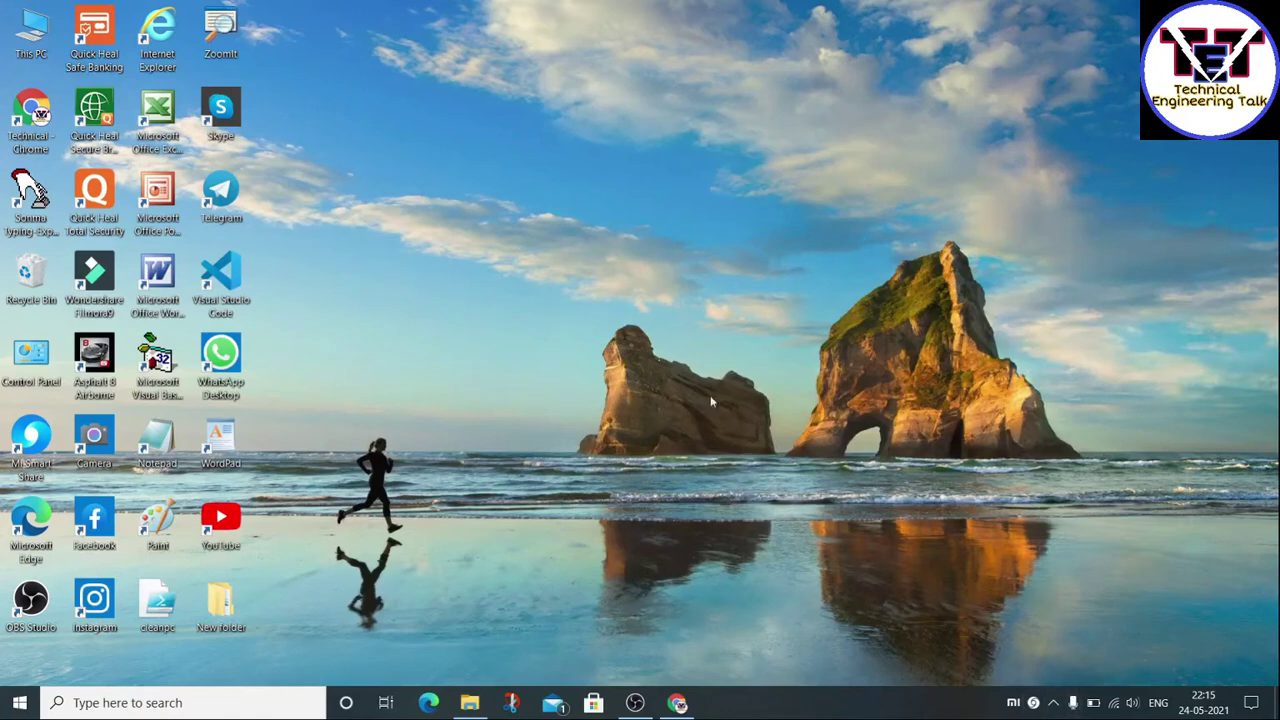
pyautogui.rightClick(597, 256)
pyautogui.click(630, 308)
# Draw orange freehand lettering enclosed in a loop over the desktop's sky, and add five orange rectangles across the wallpaper.
pyautogui.moveTo(411, 160)
pyautogui.mouseDown()
pyautogui.moveTo(460, 240)
pyautogui.moveTo(668, 205)
pyautogui.mouseUp()
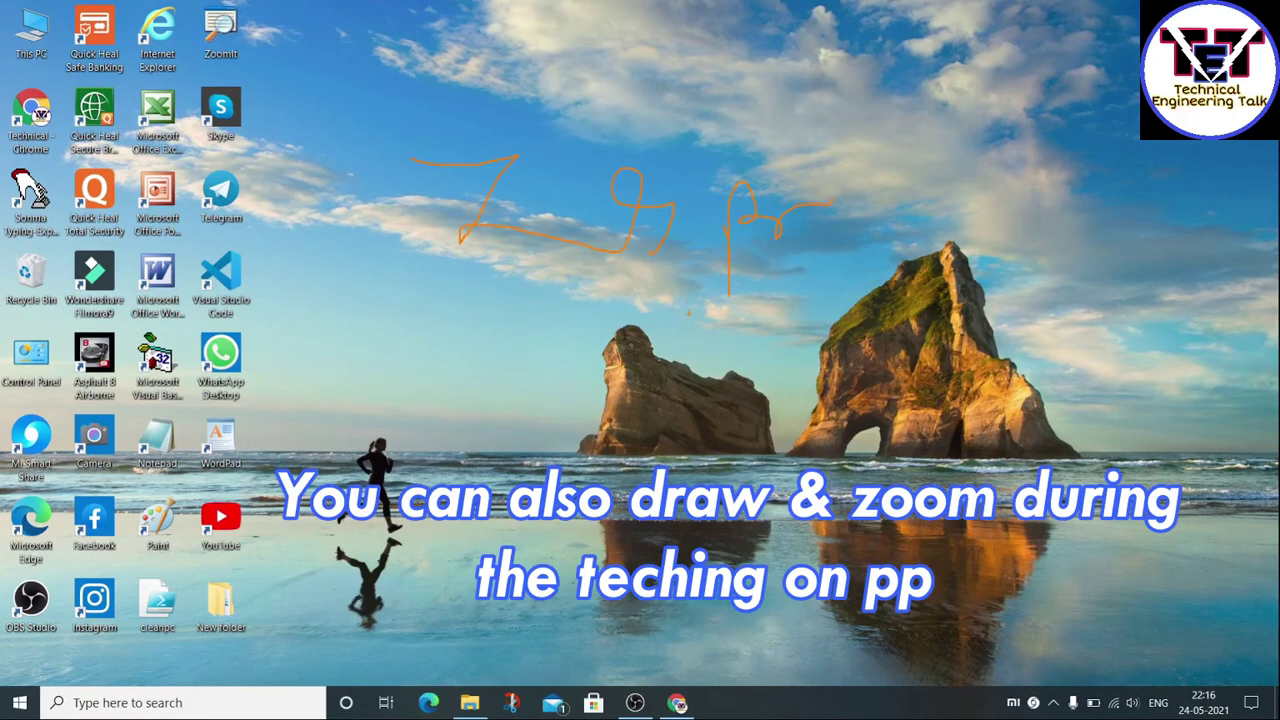
pyautogui.moveTo(512, 297)
pyautogui.mouseDown()
pyautogui.moveTo(828, 170)
pyautogui.moveTo(448, 132)
pyautogui.moveTo(470, 305)
pyautogui.moveTo(532, 292)
pyautogui.mouseUp()
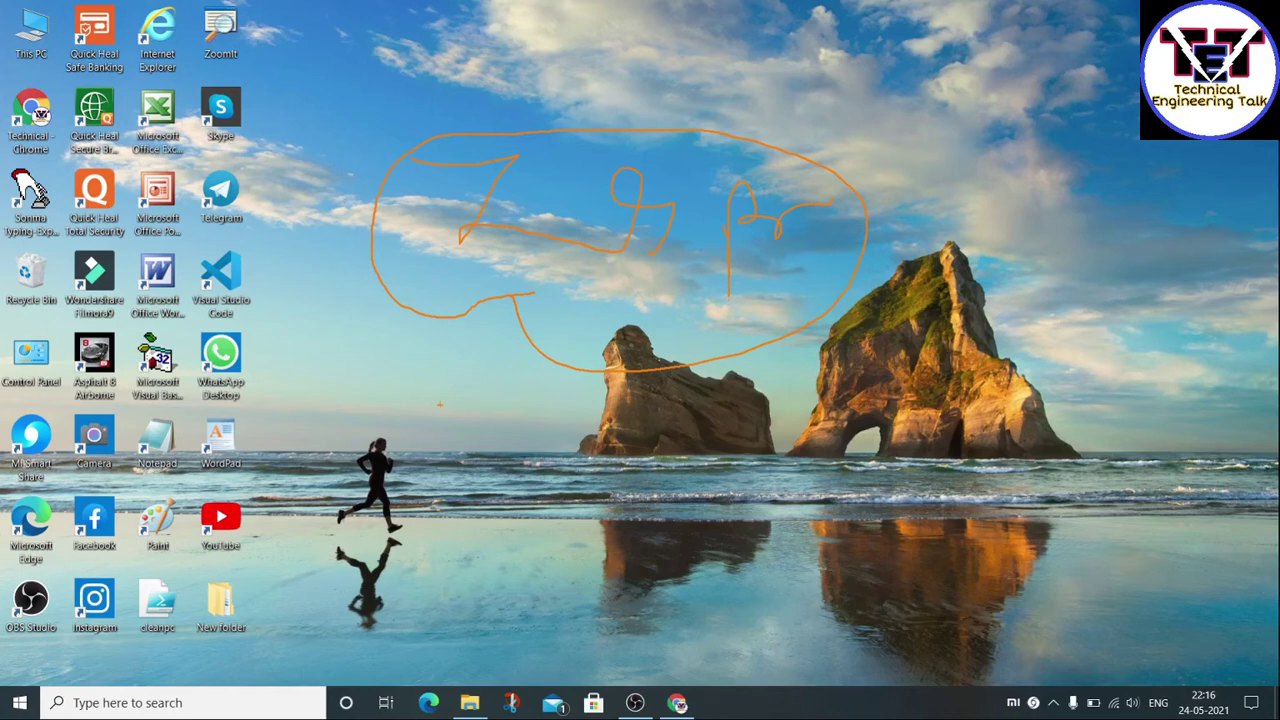
pyautogui.moveTo(413, 408)
pyautogui.mouseDown()
pyautogui.moveTo(552, 456)
pyautogui.moveTo(957, 521)
pyautogui.mouseUp()
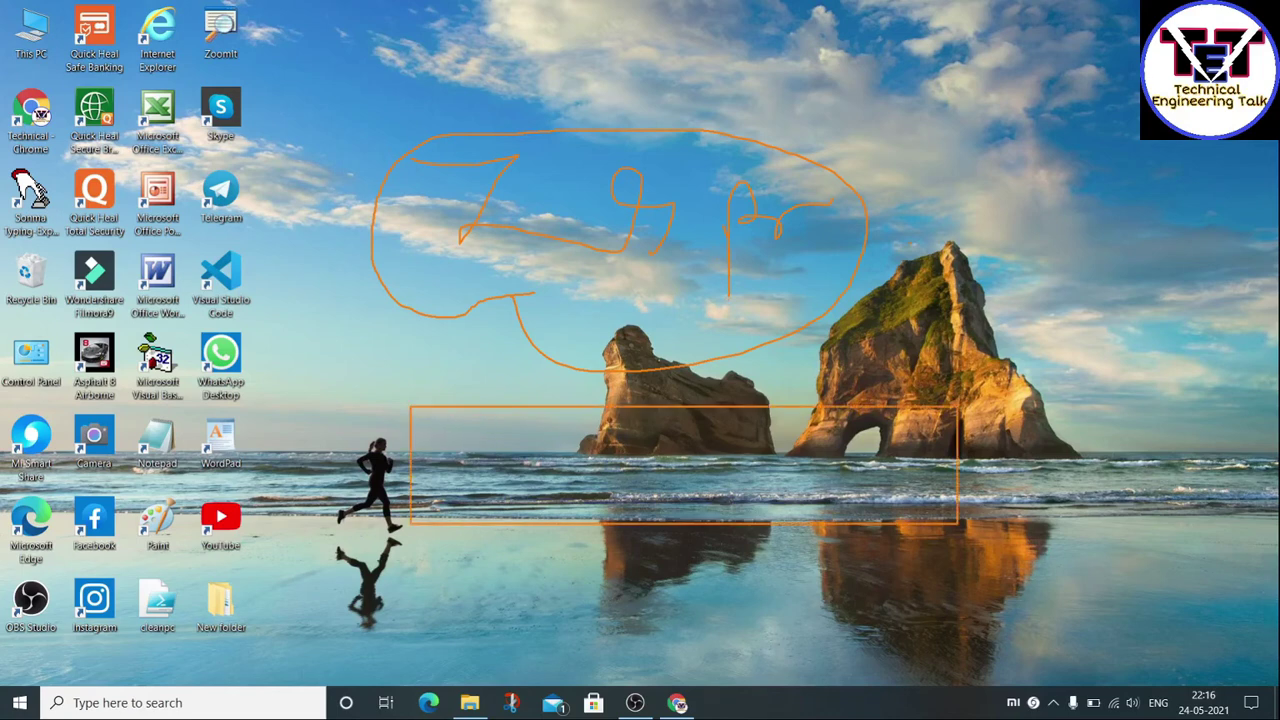
pyautogui.moveTo(898, 176); pyautogui.dragTo(1157, 392)
pyautogui.moveTo(810, 80); pyautogui.dragTo(1024, 336)
pyautogui.moveTo(349, 86); pyautogui.dragTo(589, 376)
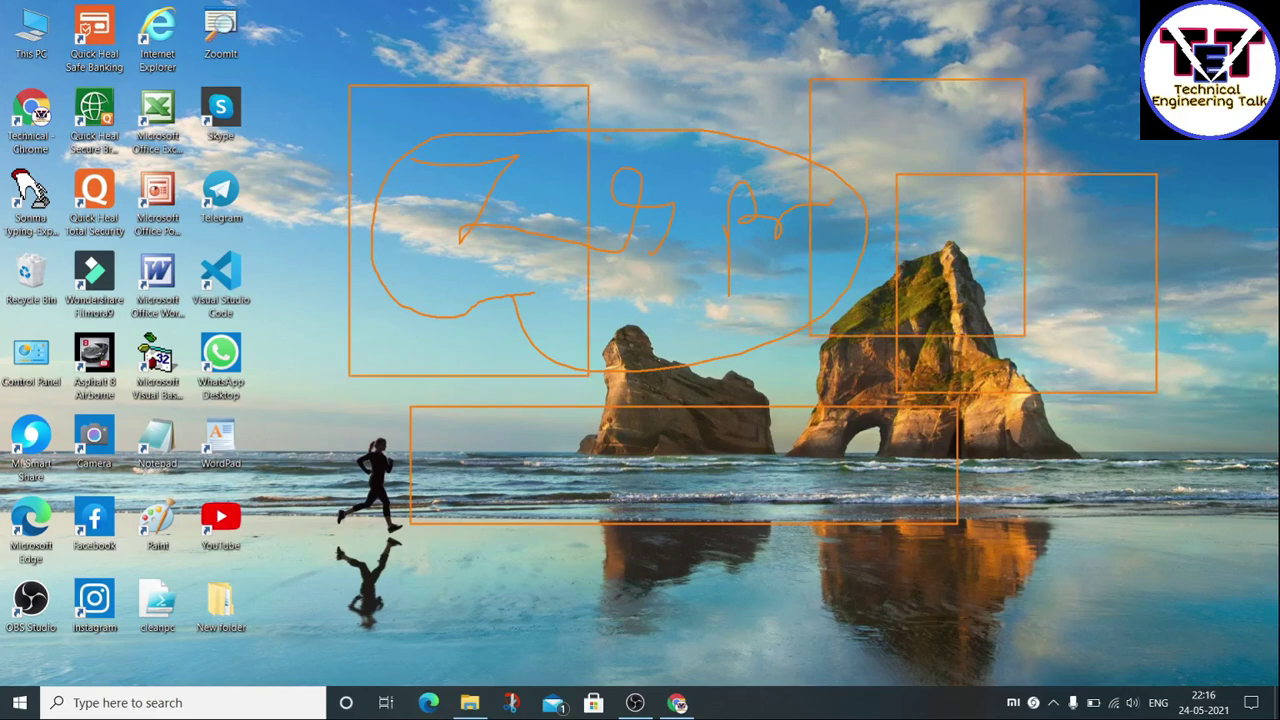
pyautogui.moveTo(604, 120); pyautogui.dragTo(768, 414)
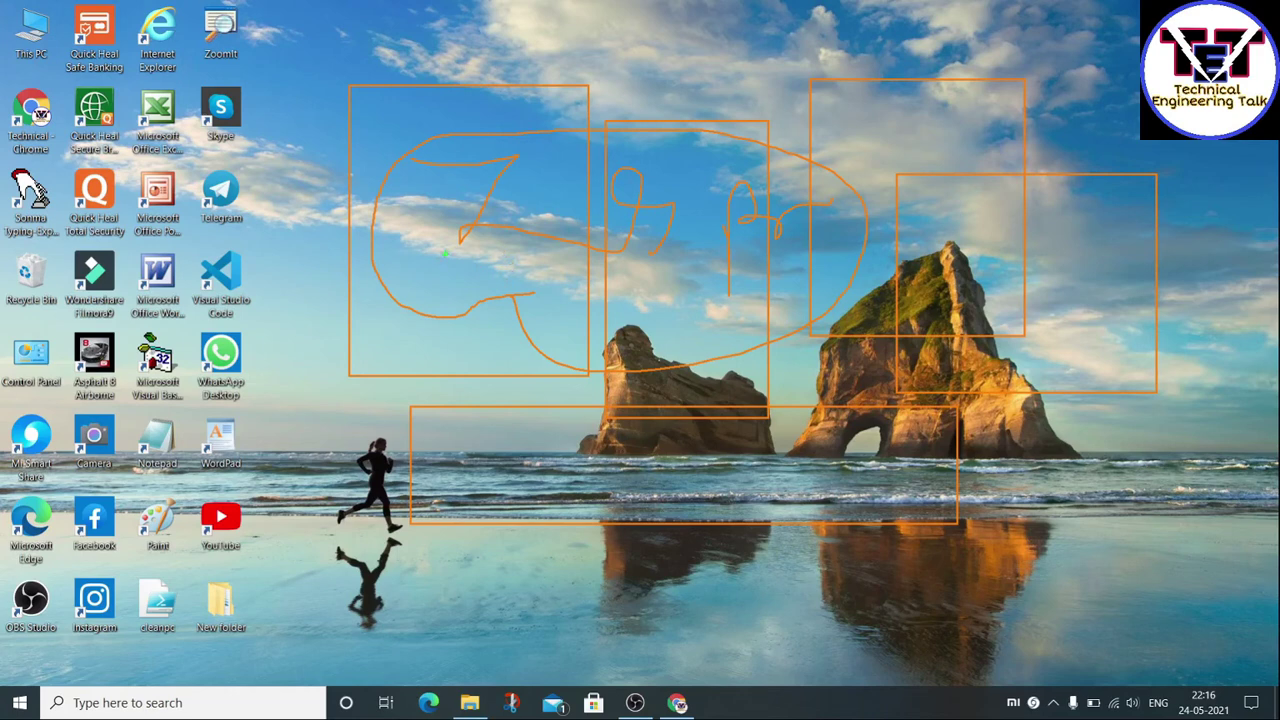
# Draw four overlapping rectangles with the green pen over the middle of the desktop.
pyautogui.moveTo(368, 180); pyautogui.dragTo(890, 430)
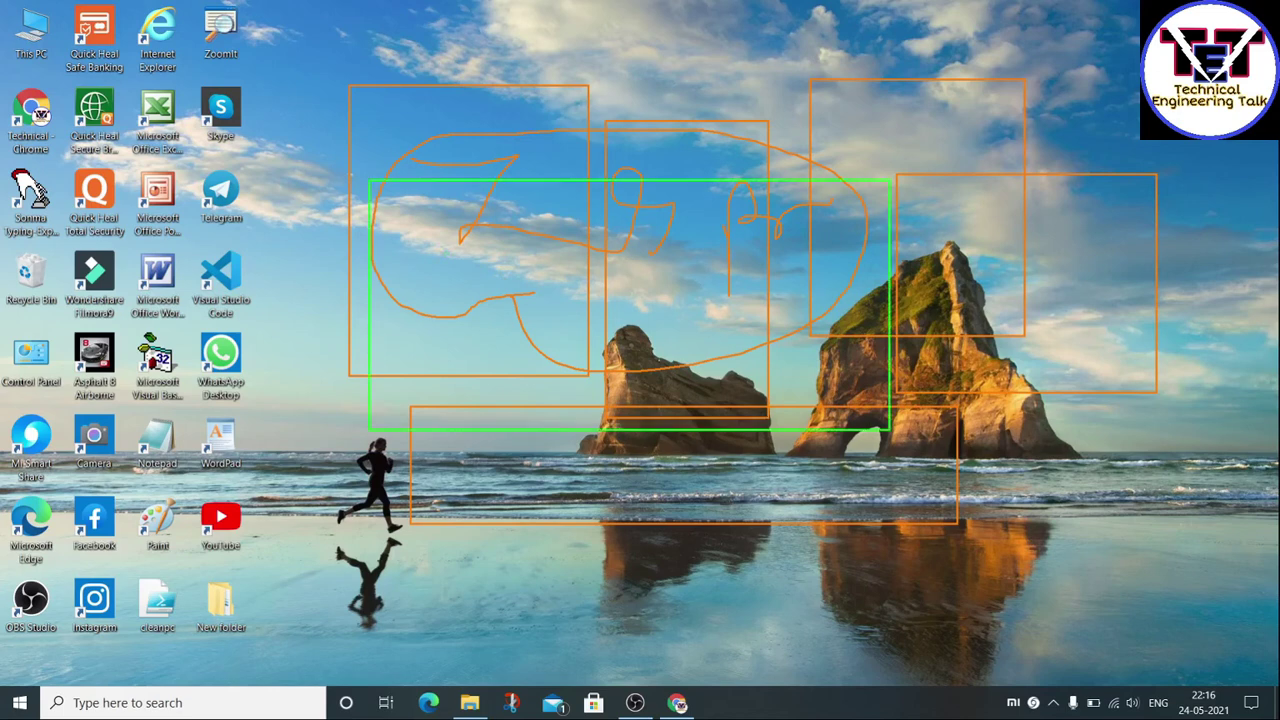
pyautogui.moveTo(738, 144); pyautogui.dragTo(882, 412)
pyautogui.moveTo(552, 160); pyautogui.dragTo(745, 490)
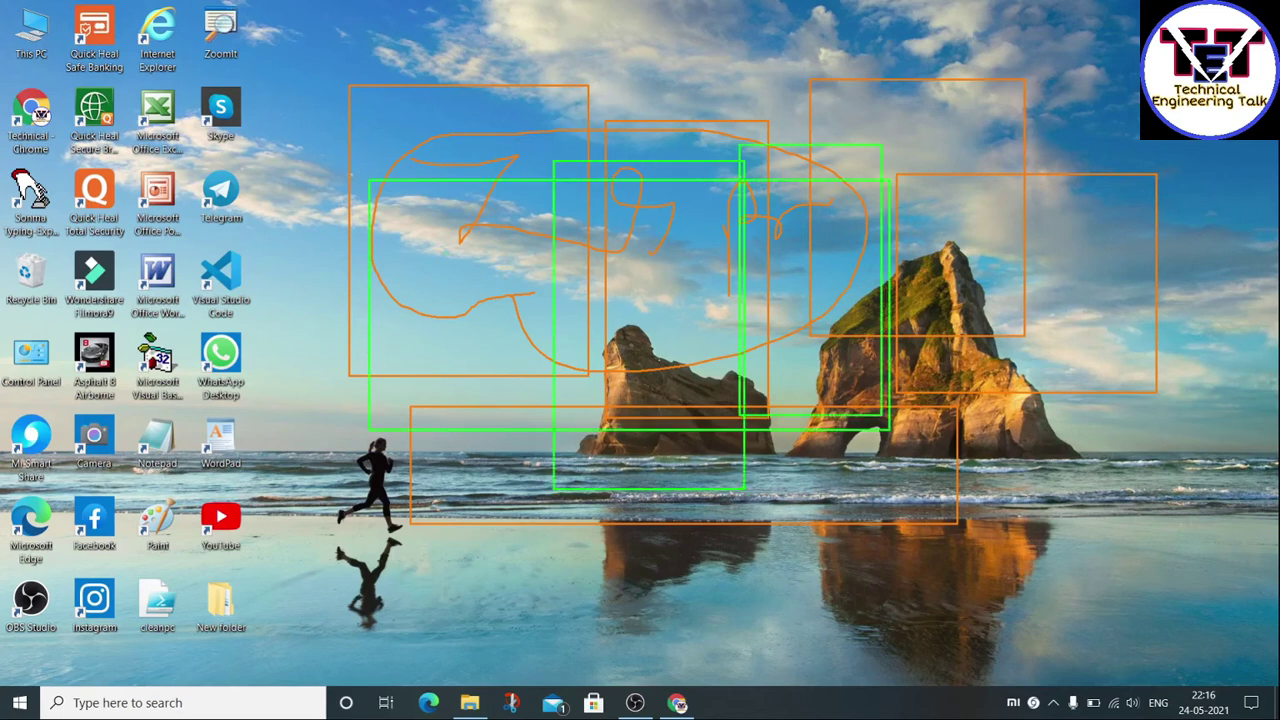
pyautogui.moveTo(414, 114); pyautogui.dragTo(594, 464)
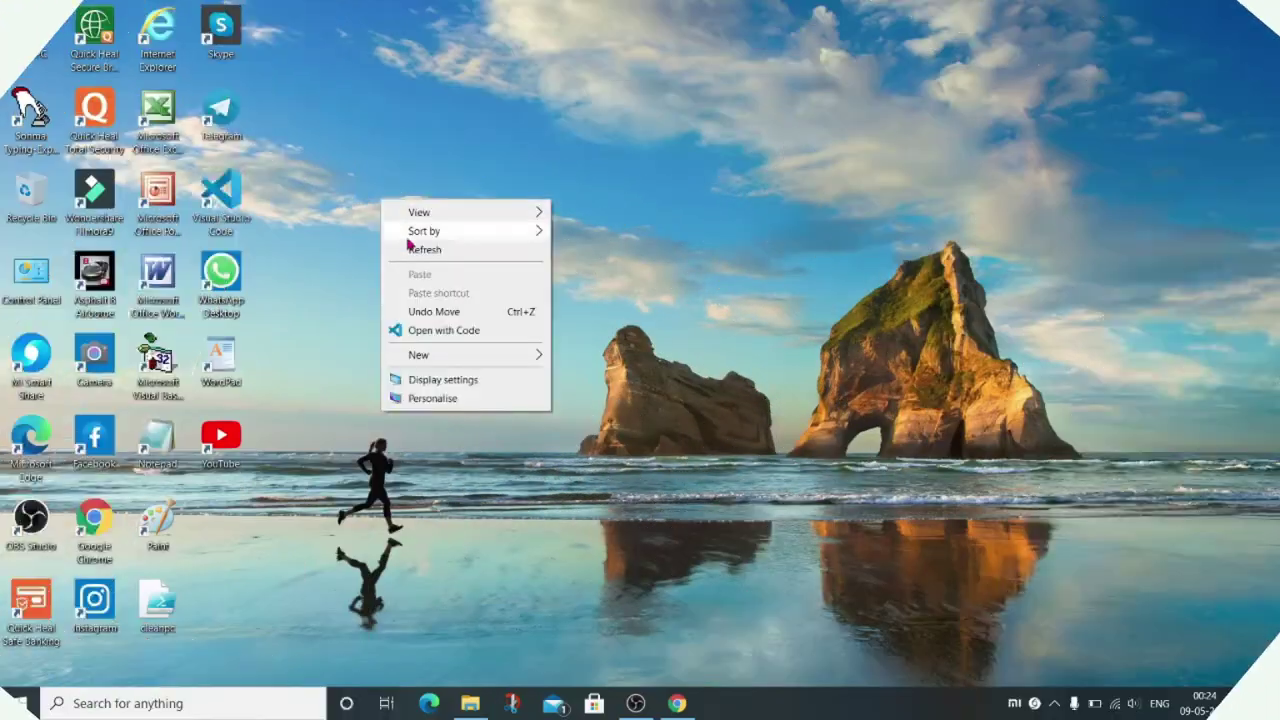
pyautogui.click(414, 248)
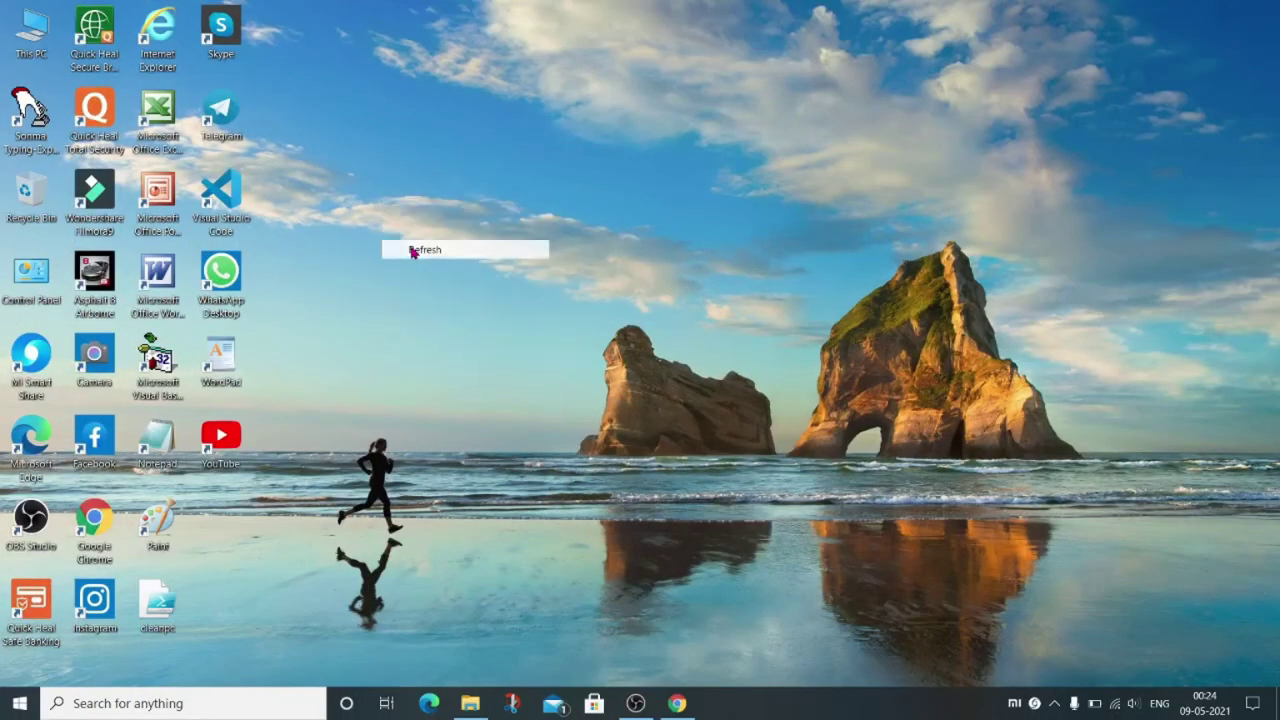
pyautogui.rightClick(414, 252)
pyautogui.click(434, 290)
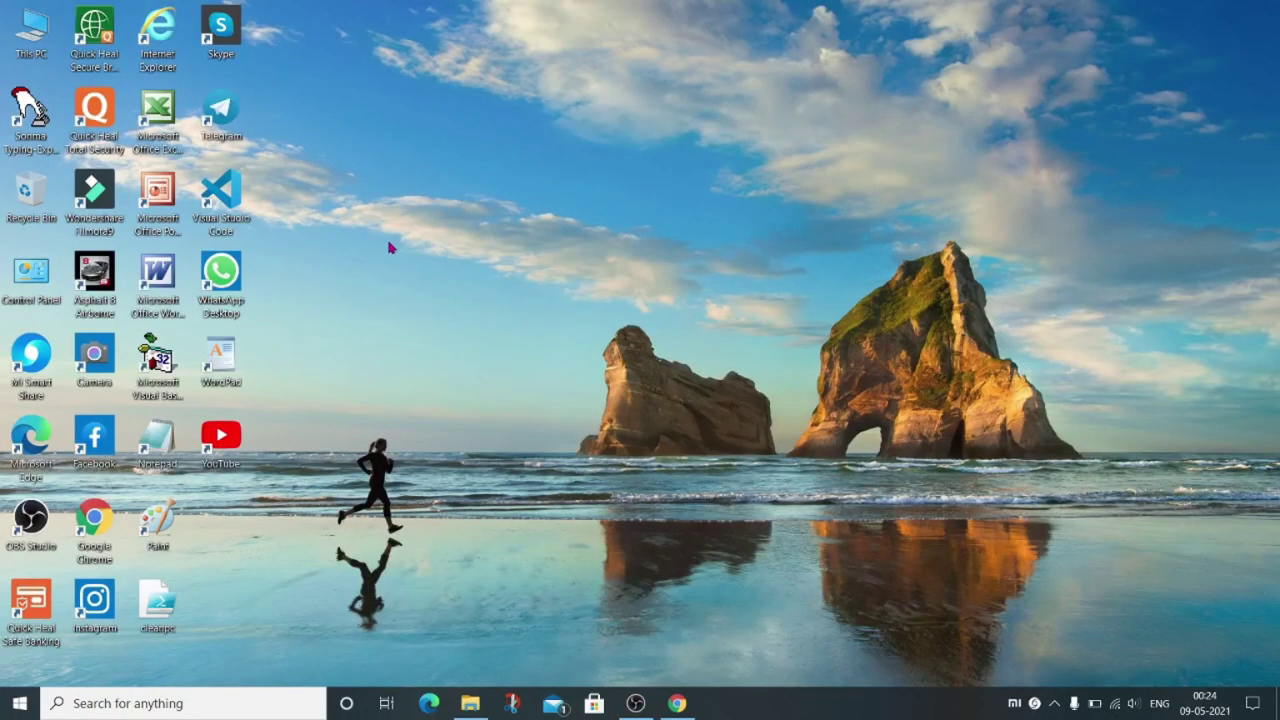